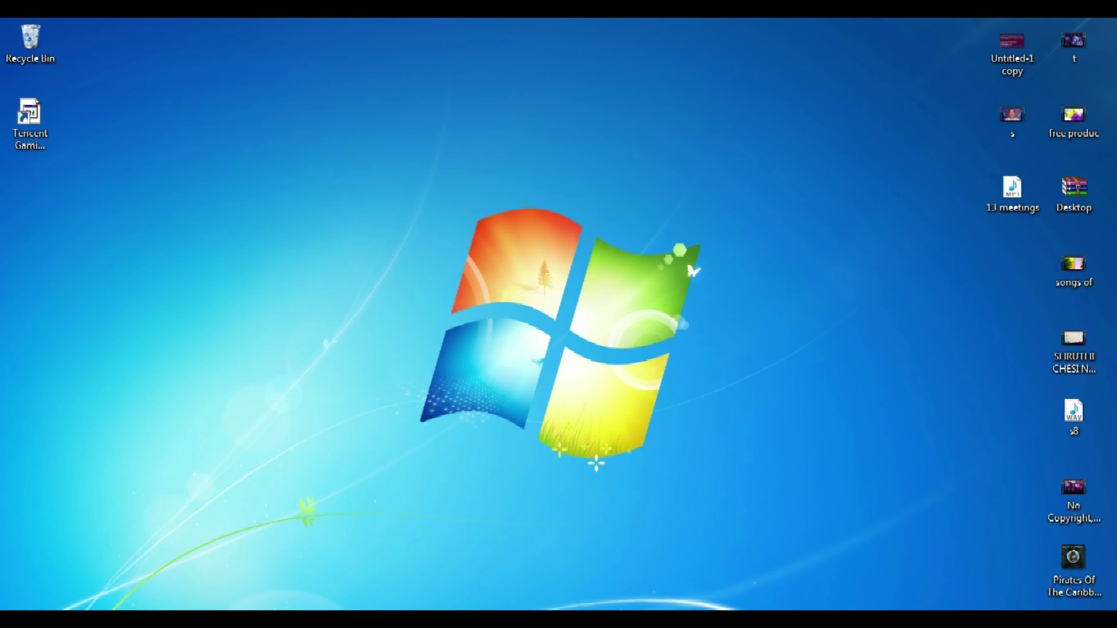
- Review the computer's system properties, including processor, installed memory and system type, and close the System window
{"action": "key", "text": "super"}
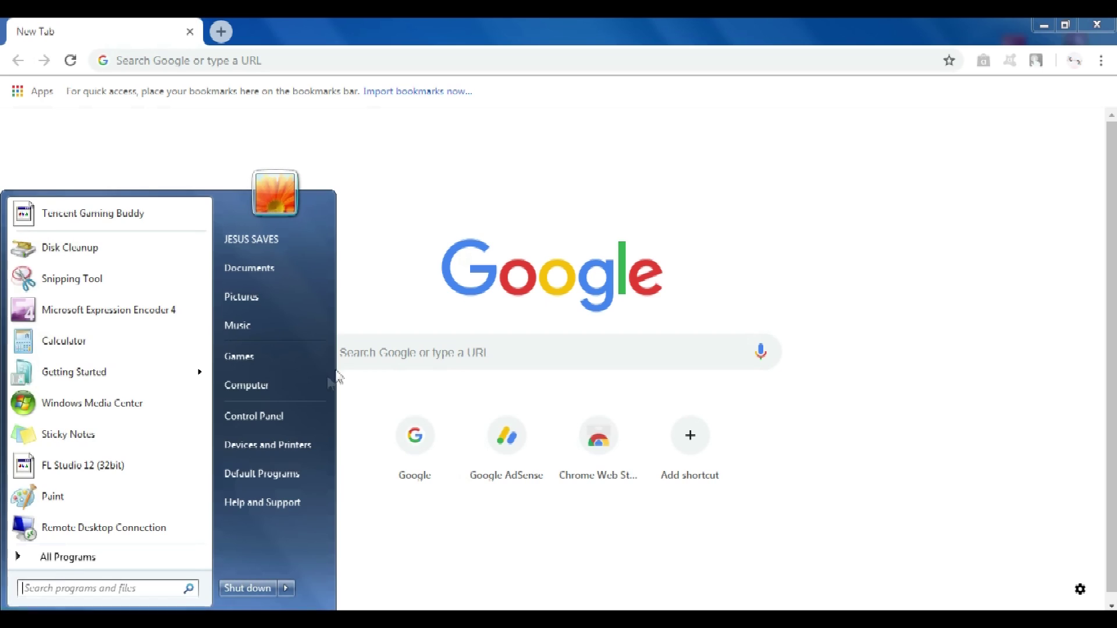
{"action": "left_click", "coordinate": [283, 389]}
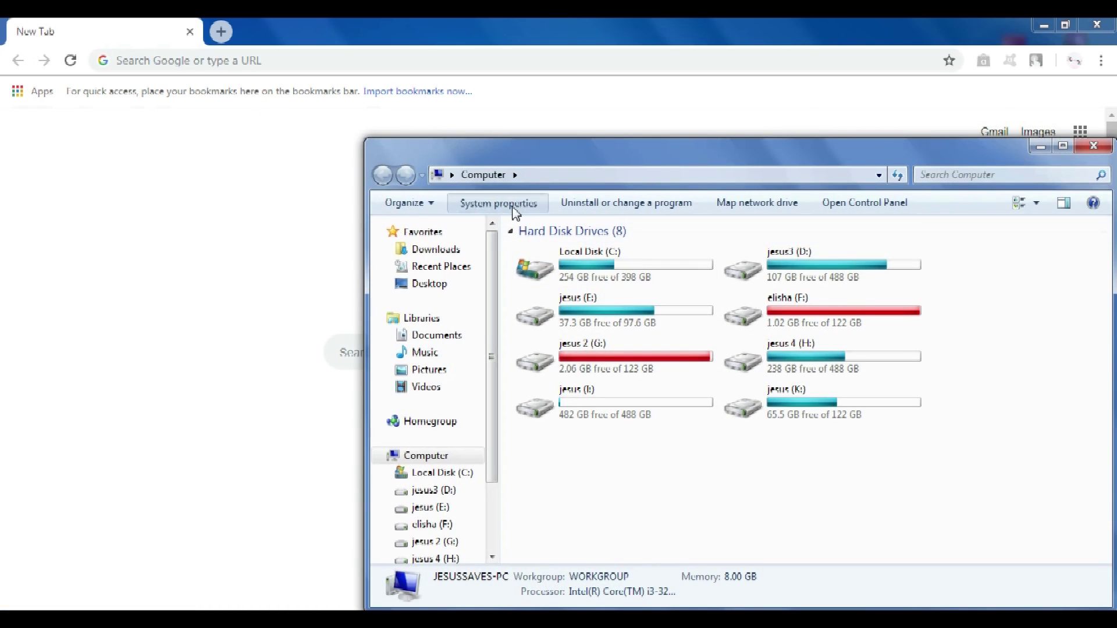
{"action": "left_click", "coordinate": [515, 209]}
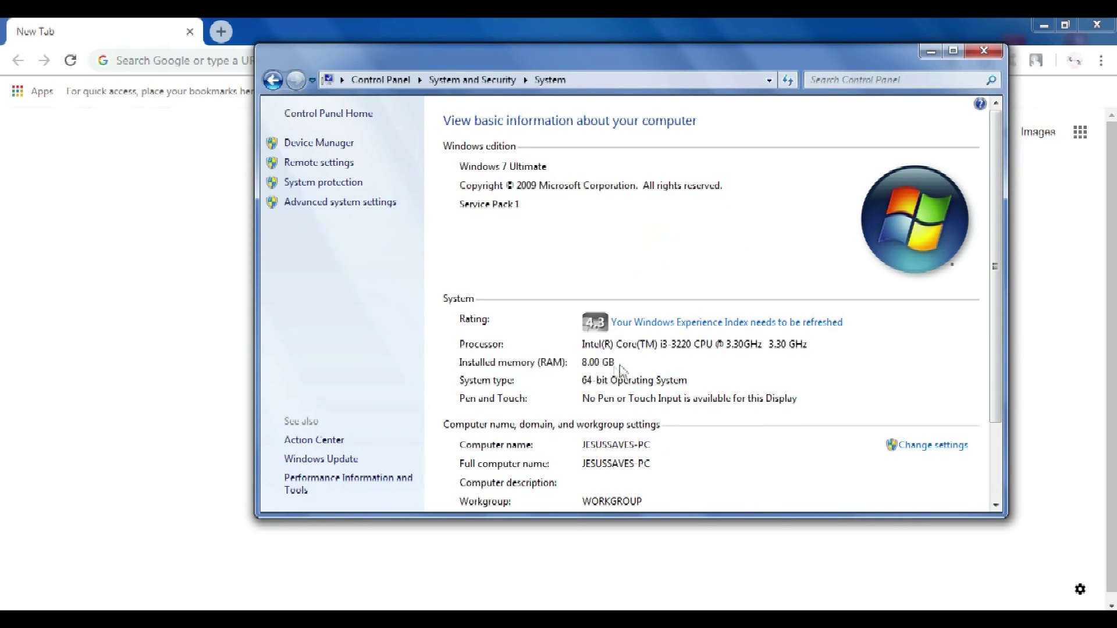
{"action": "left_click_drag", "start_coordinate": [996, 207], "coordinate": [1002, 298]}
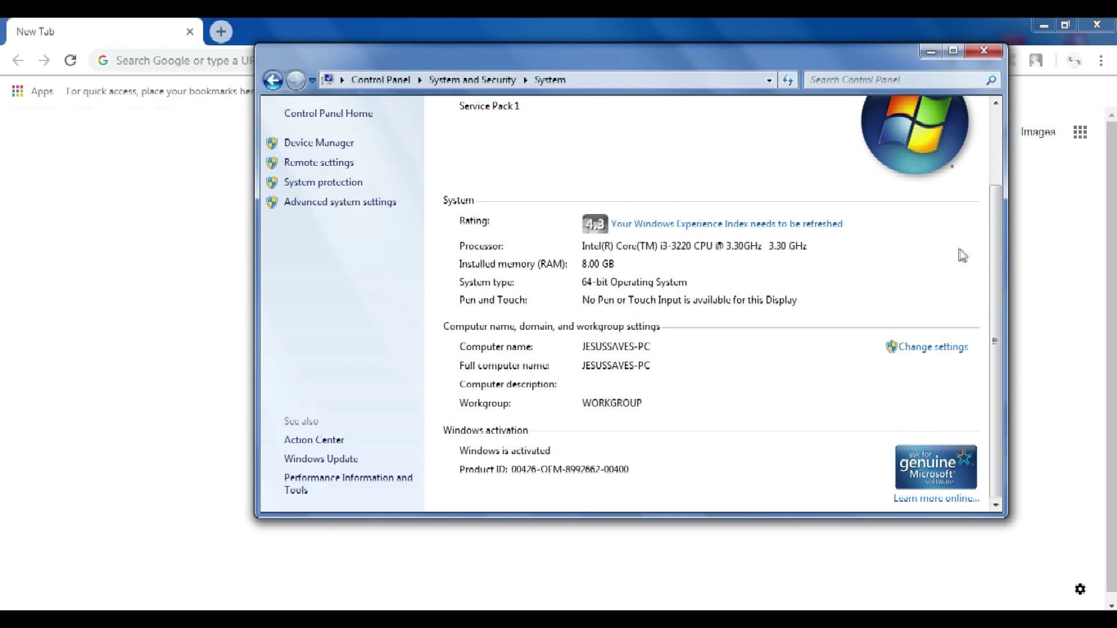
{"action": "left_click_drag", "start_coordinate": [1001, 297], "coordinate": [1000, 218]}
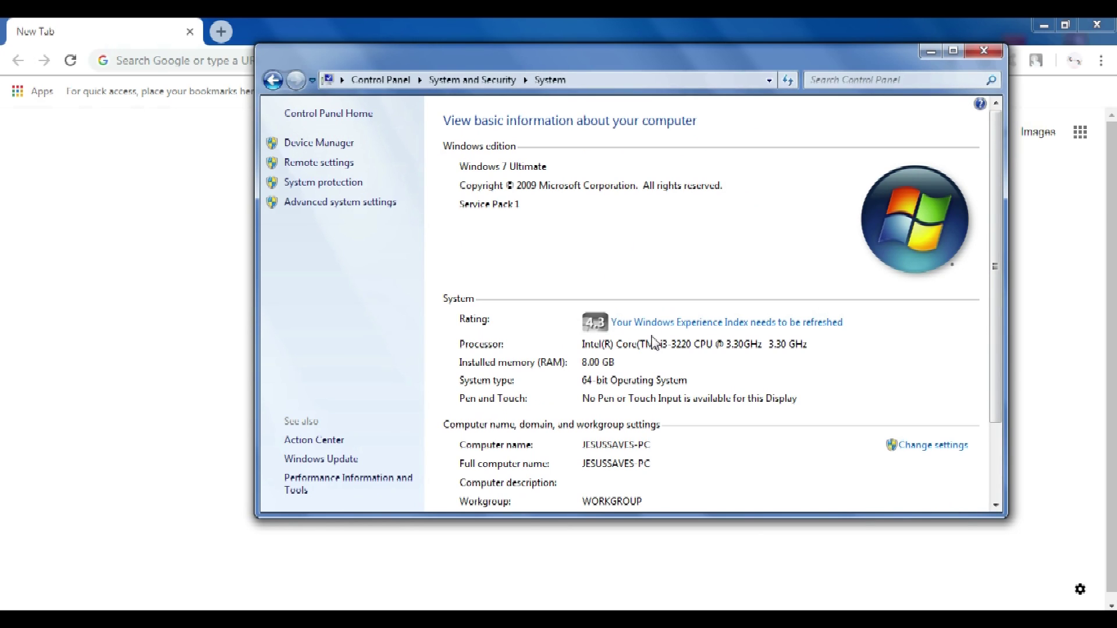
{"action": "left_click", "coordinate": [984, 50]}
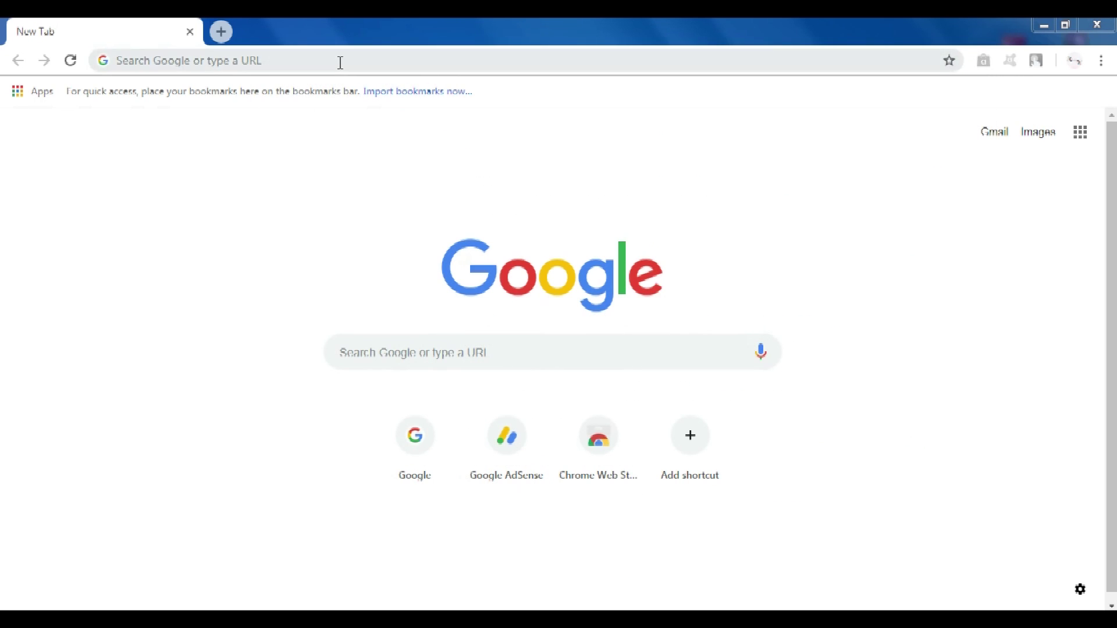
- Go to google.com and search for "tencent gaming buddy"
{"action": "left_click", "coordinate": [339, 61]}
{"action": "type", "text": "goo"}
{"action": "key", "text": "Return"}
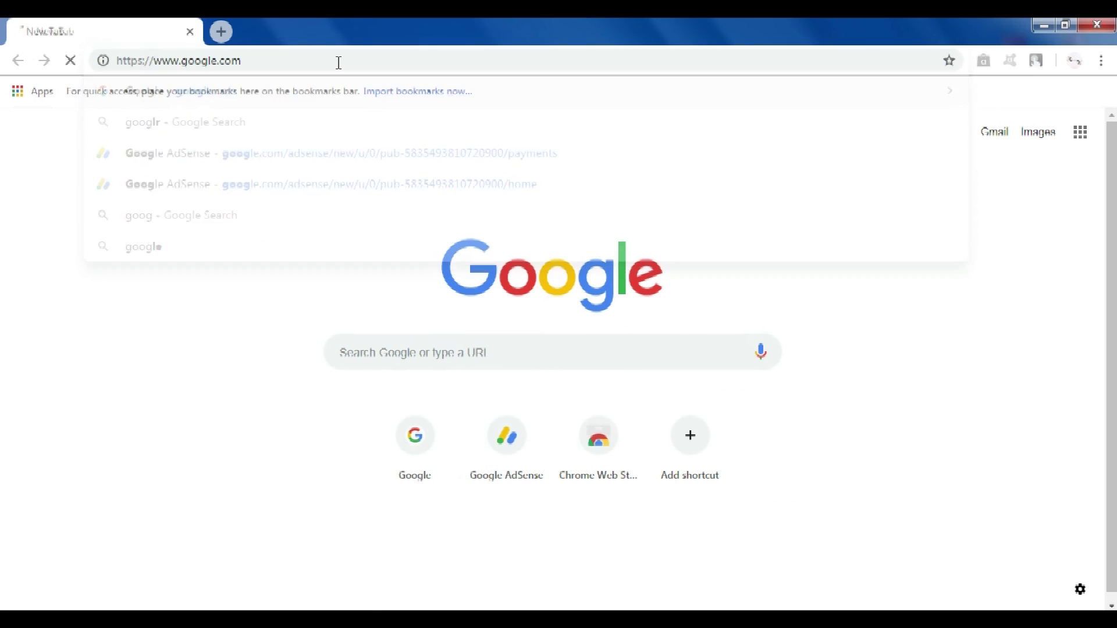
{"action": "type", "text": "ten"}
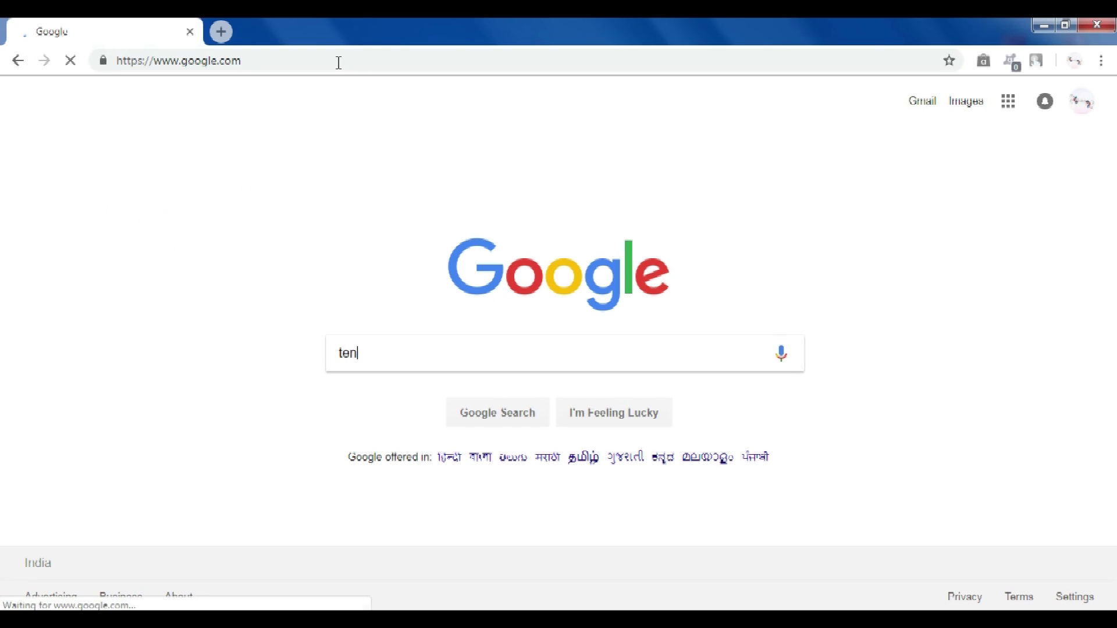
{"action": "type", "text": "cent"}
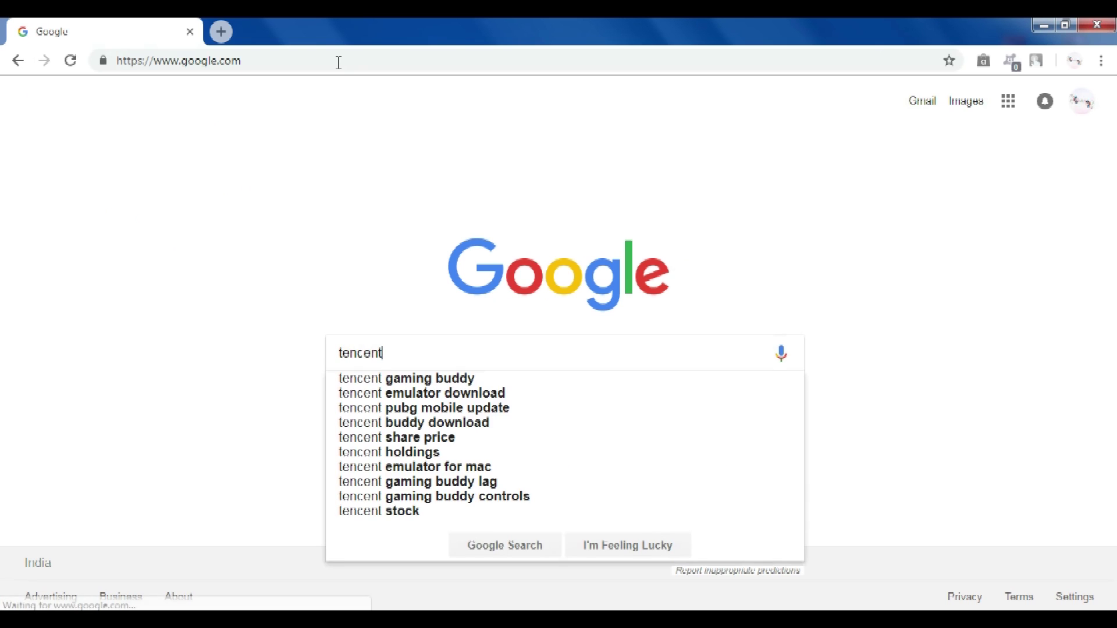
{"action": "key", "text": "Down"}
{"action": "key", "text": "Return"}
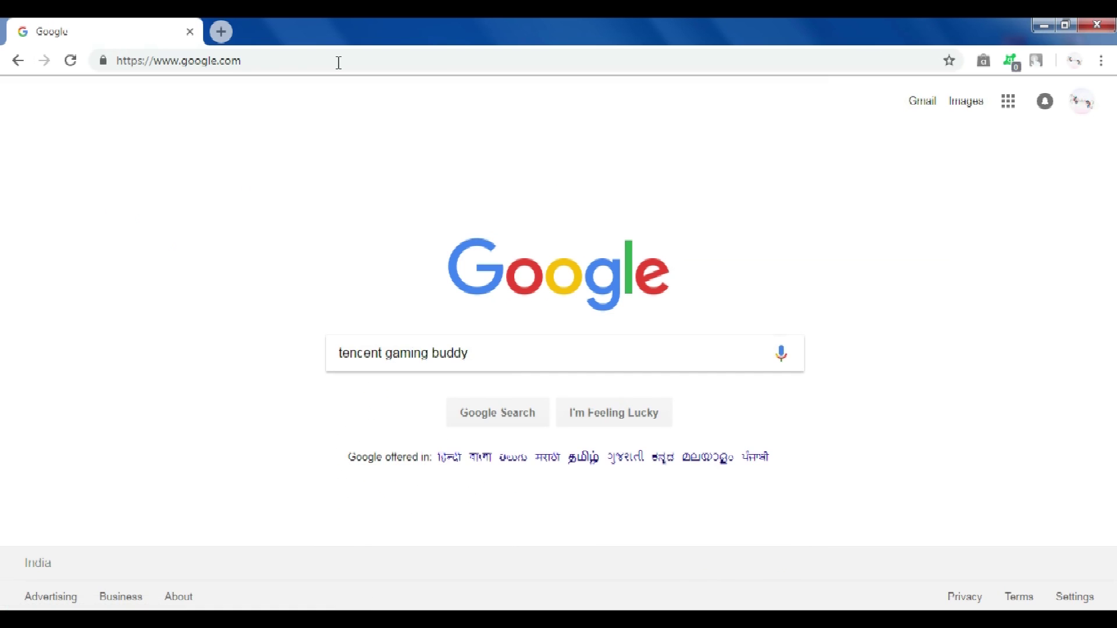
- Open the official Tencent Gaming Buddy site at syzs.qq.com/en and download the PUBG Mobile emulator installer
{"action": "left_click", "coordinate": [288, 229]}
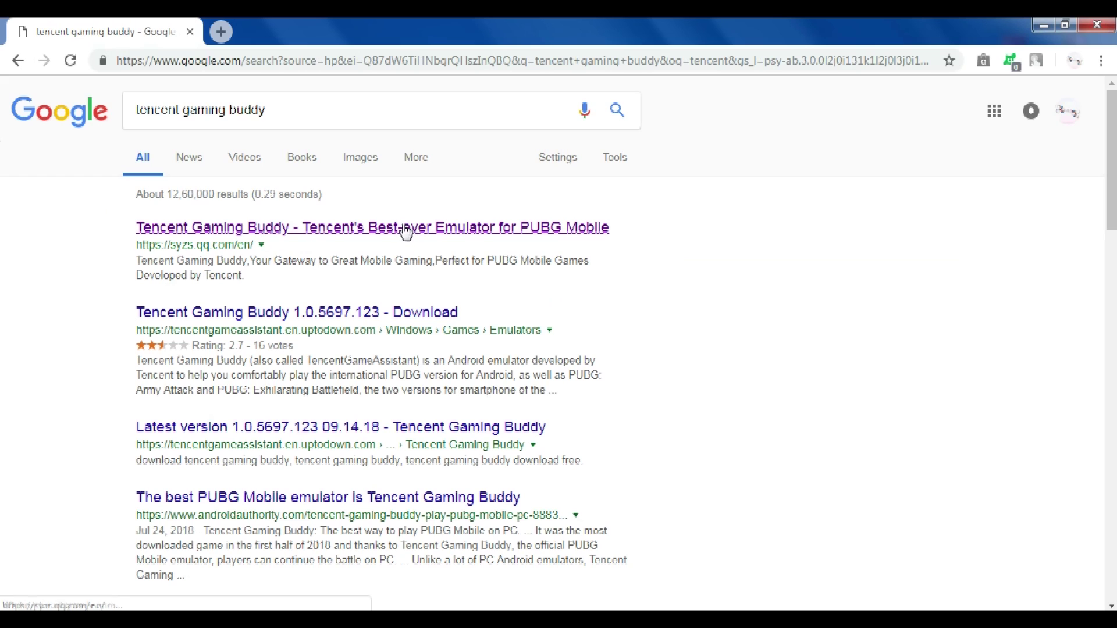
{"action": "left_click", "coordinate": [439, 234]}
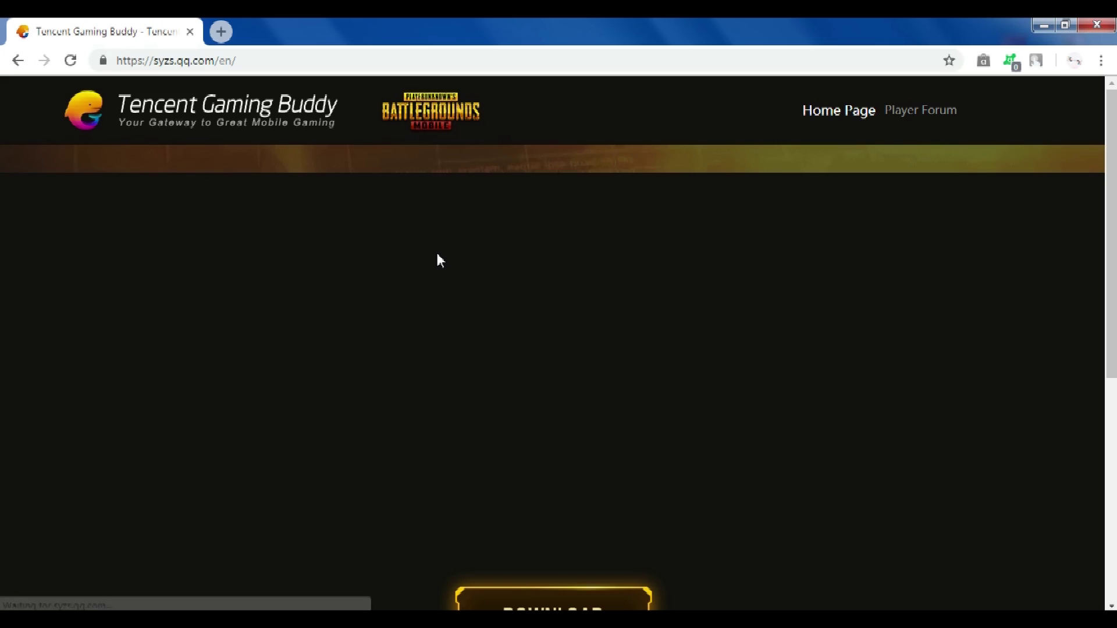
{"action": "scroll", "coordinate": [435, 253], "scroll_direction": "down", "scroll_amount": 3}
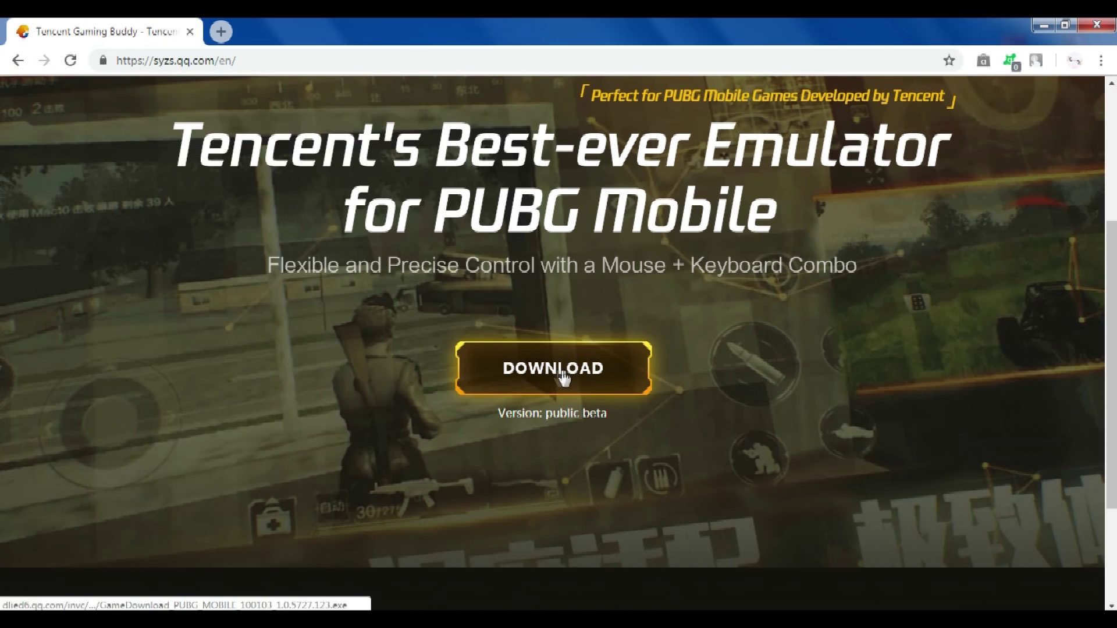
{"action": "left_click", "coordinate": [563, 371]}
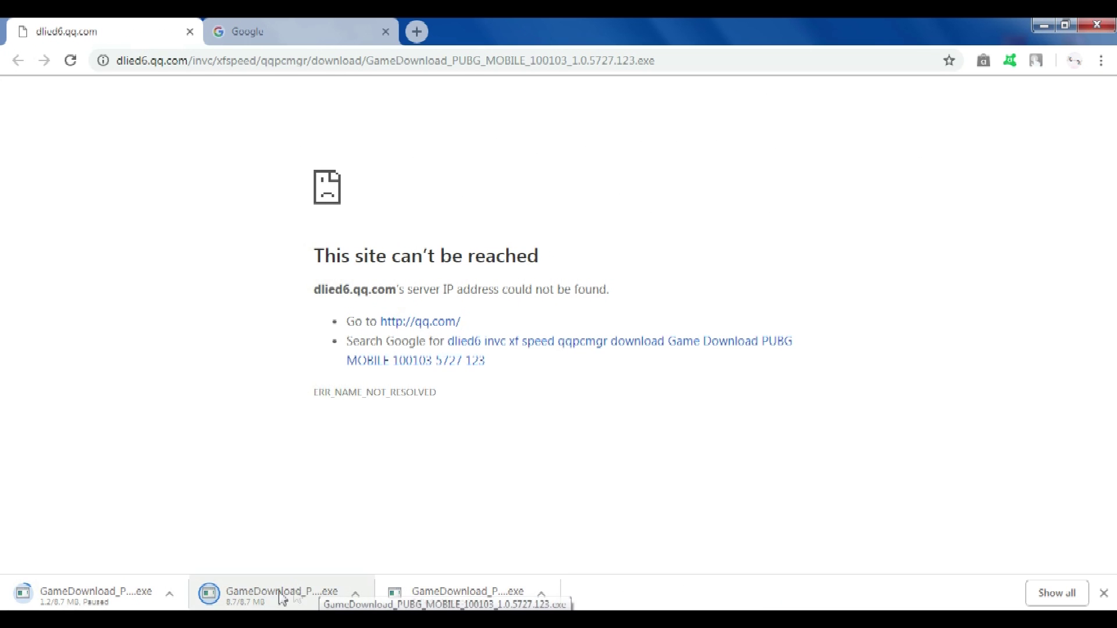
- Show the finished GameDownload_PUBG_MOBILE installer in its folder, move it to the desktop and close the Downloads folder
{"action": "left_click", "coordinate": [356, 594]}
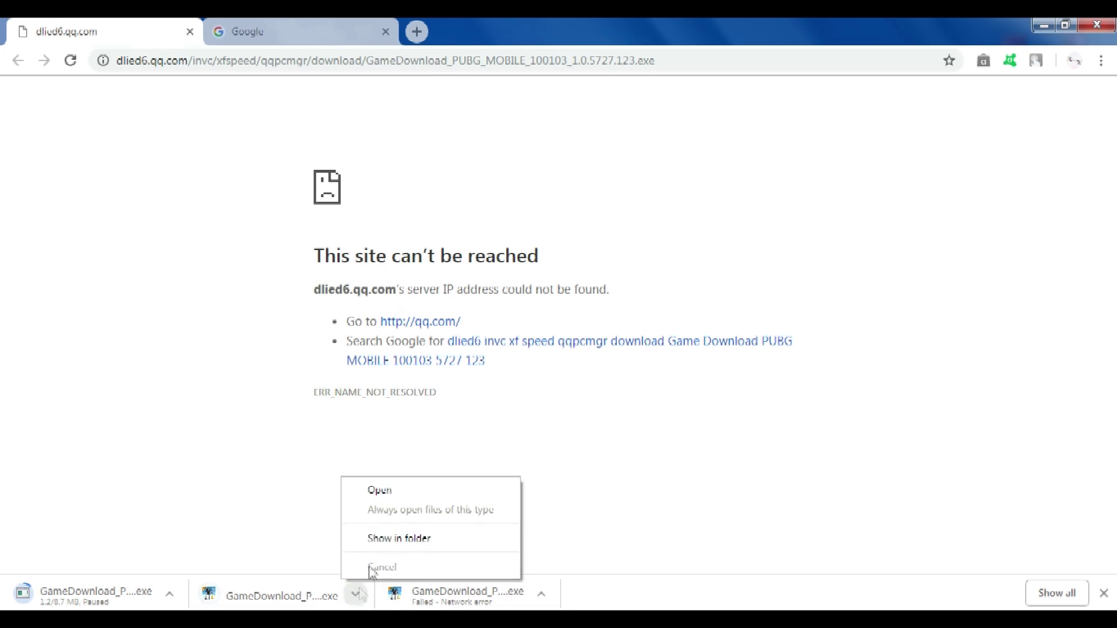
{"action": "left_click", "coordinate": [399, 538]}
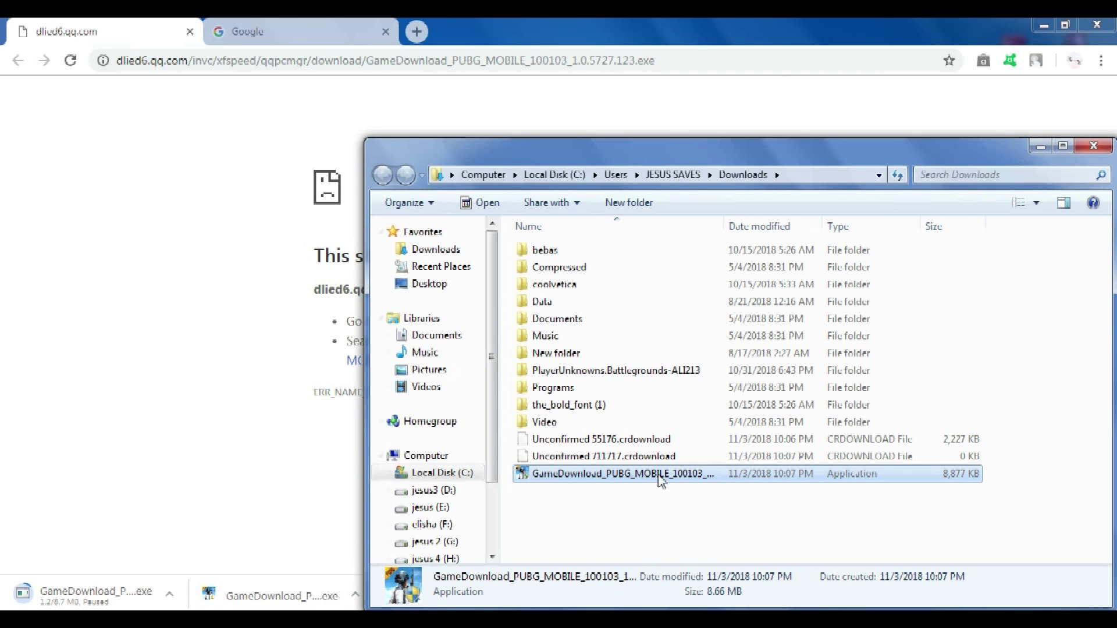
{"action": "left_click", "coordinate": [1044, 25]}
{"action": "left_click_drag", "start_coordinate": [559, 473], "coordinate": [29, 242]}
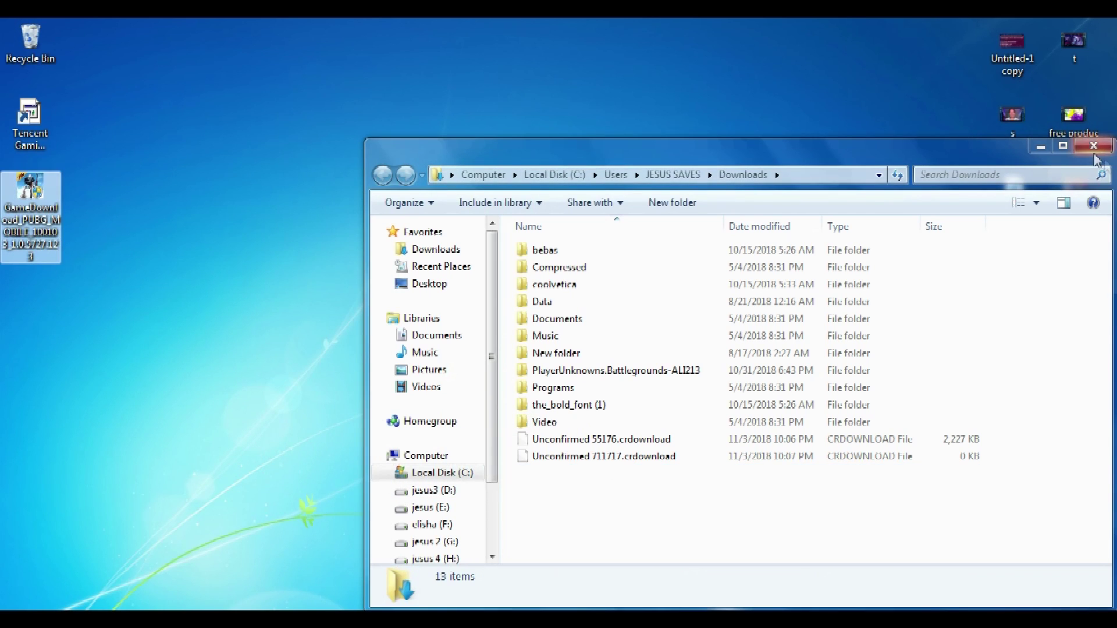
{"action": "left_click", "coordinate": [1094, 147]}
- Open the GameDownload_PUBG_MOBILE installer from the desktop and start the Tencent Gaming Buddy setup with Add Icon enabled
{"action": "right_click", "coordinate": [22, 183]}
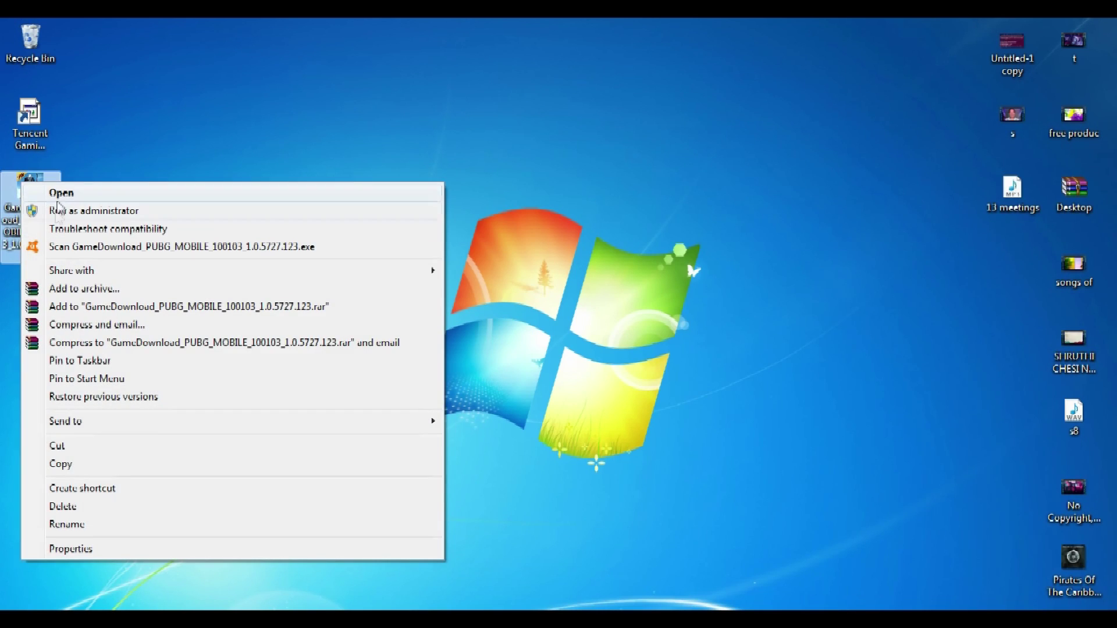
{"action": "left_click", "coordinate": [61, 196]}
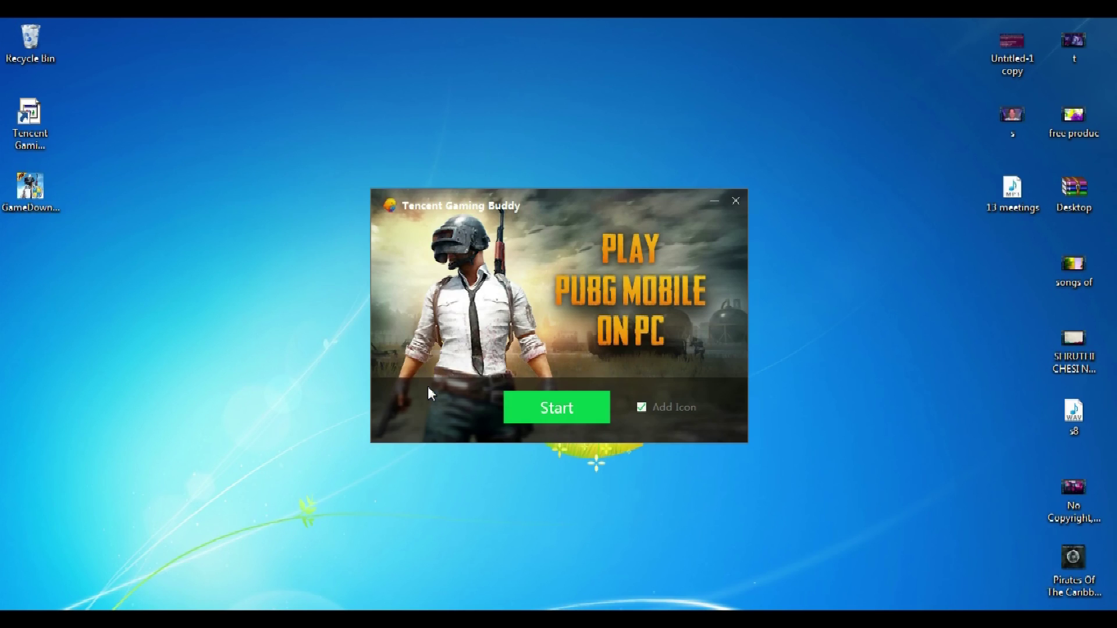
{"action": "left_click", "coordinate": [558, 408]}
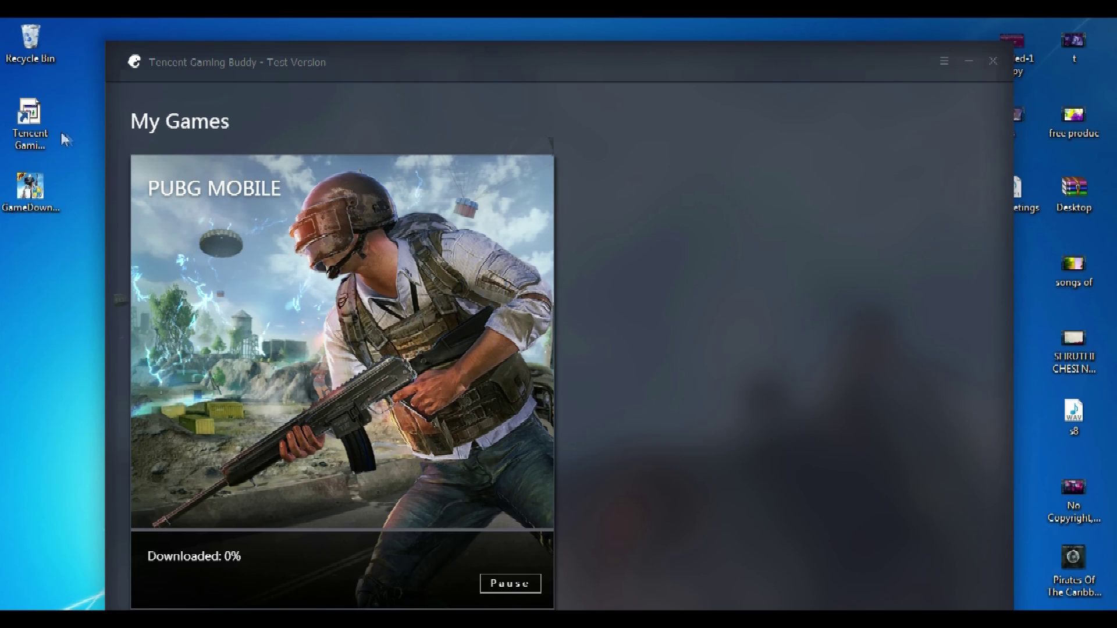
- Close the Tencent Gaming Buddy window and exit the program completely from its background notification icon
{"action": "left_click", "coordinate": [994, 58]}
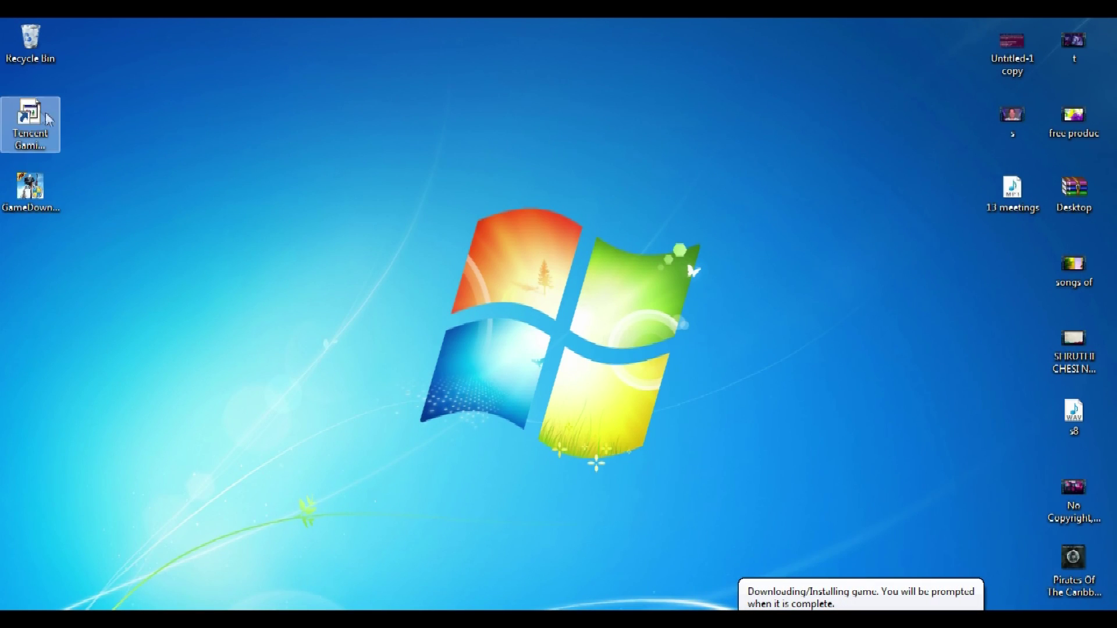
{"action": "left_click", "coordinate": [977, 619]}
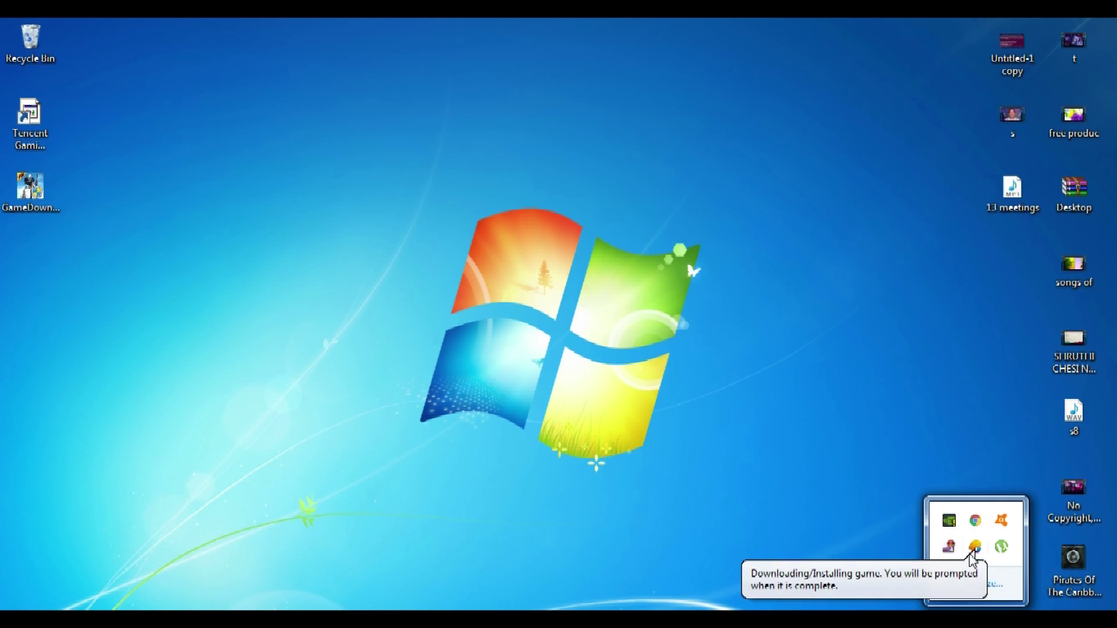
{"action": "right_click", "coordinate": [976, 518]}
{"action": "left_click", "coordinate": [993, 536]}
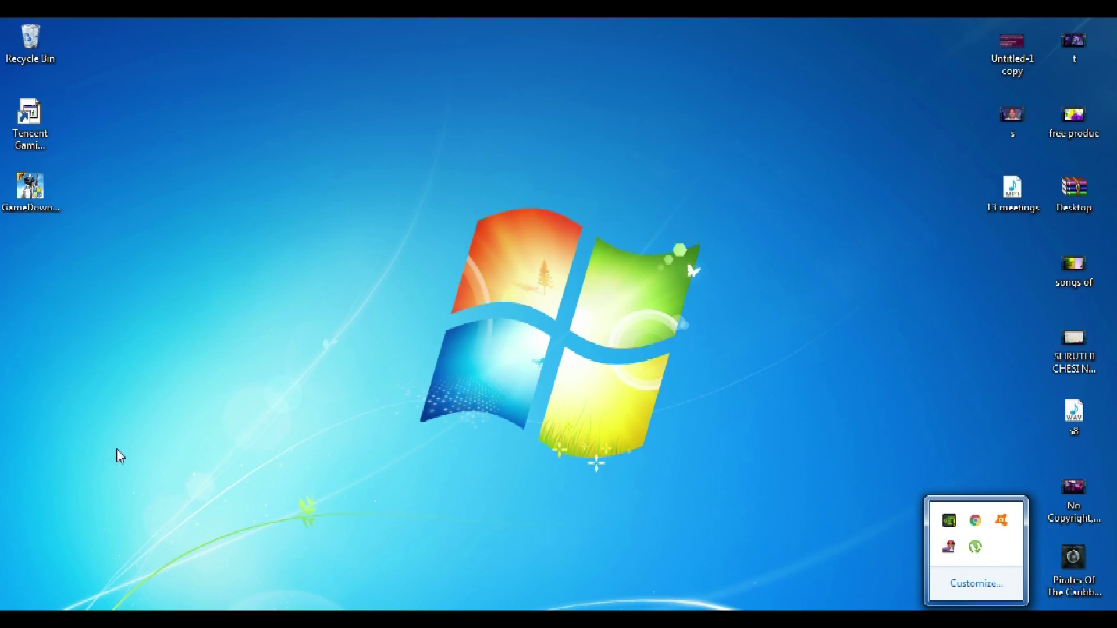
- Shift the Tencent Gaming Buddy shortcut one column over on the desktop and run it as administrator
{"action": "left_click_drag", "start_coordinate": [33, 141], "coordinate": [94, 122]}
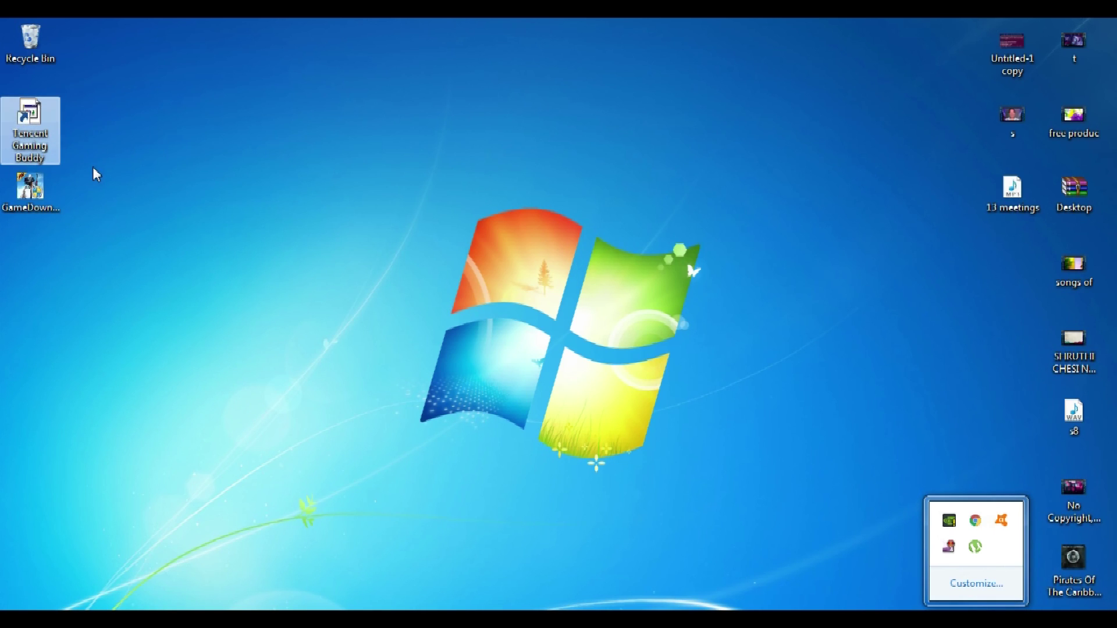
{"action": "left_click_drag", "start_coordinate": [32, 123], "coordinate": [57, 120]}
{"action": "right_click", "coordinate": [88, 121]}
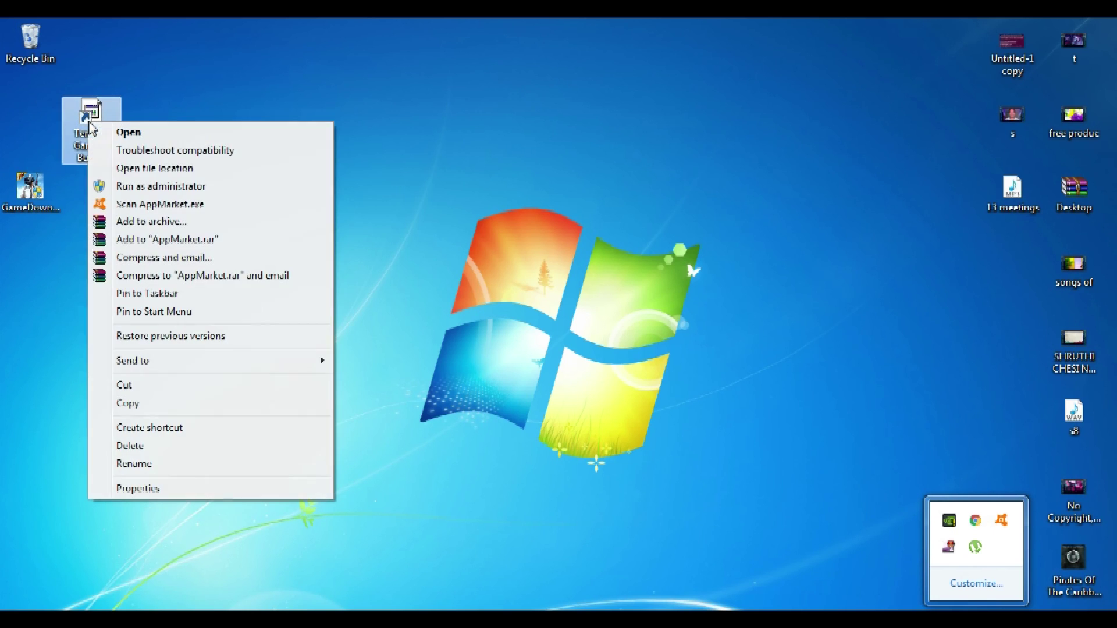
{"action": "left_click", "coordinate": [124, 194]}
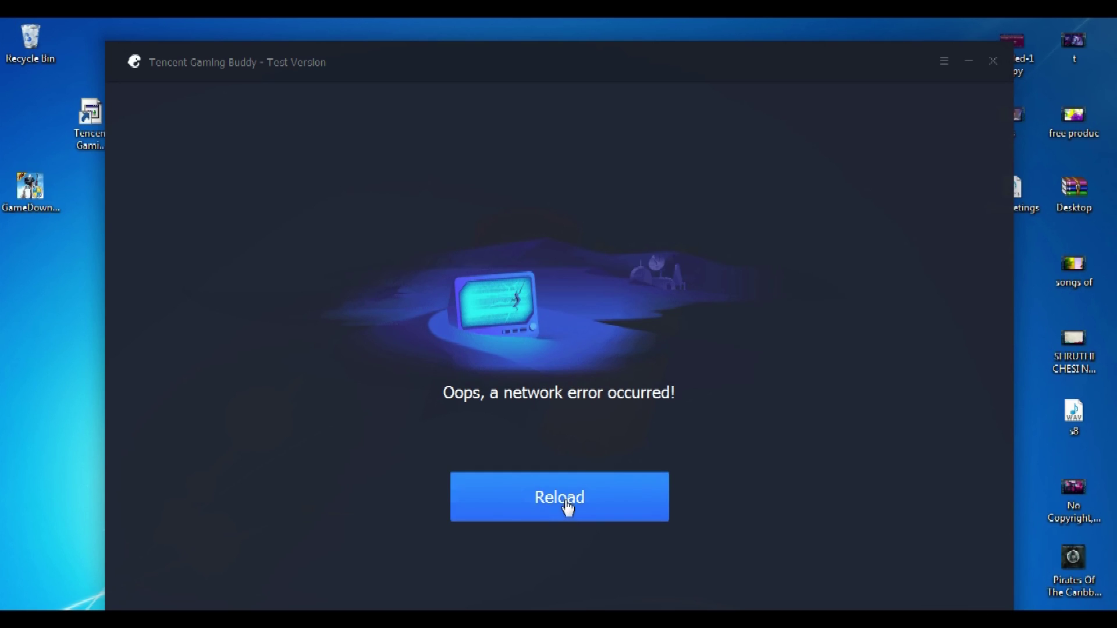
- Close Tencent Gaming Buddy, run its desktop shortcut as administrator again and reload the page
{"action": "left_click", "coordinate": [993, 61]}
{"action": "left_click", "coordinate": [93, 116]}
{"action": "right_click", "coordinate": [79, 114]}
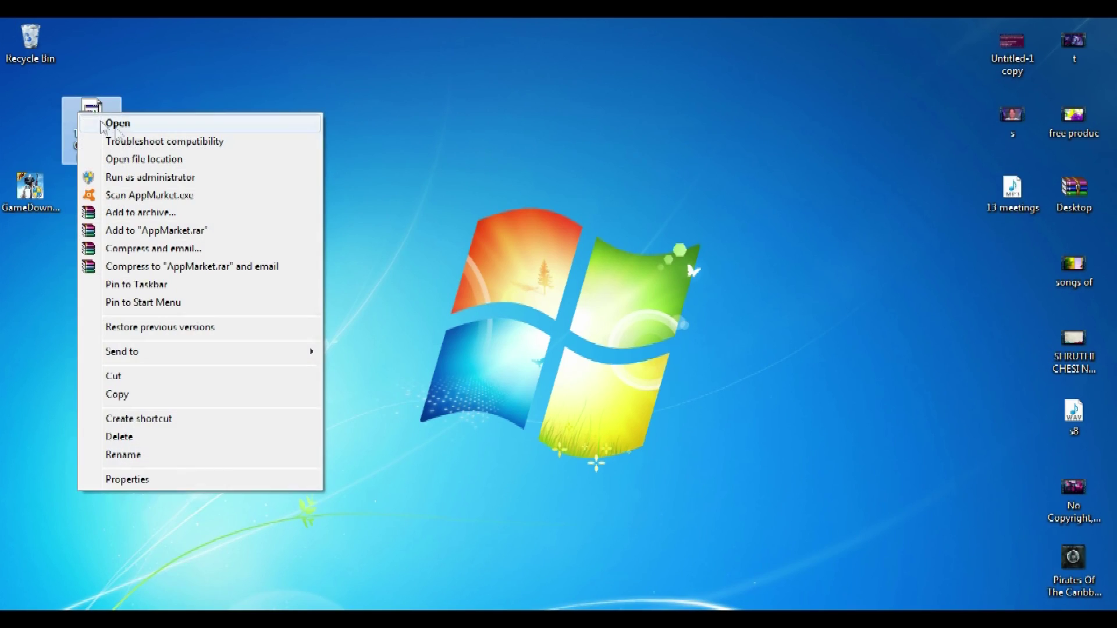
{"action": "left_click", "coordinate": [128, 179]}
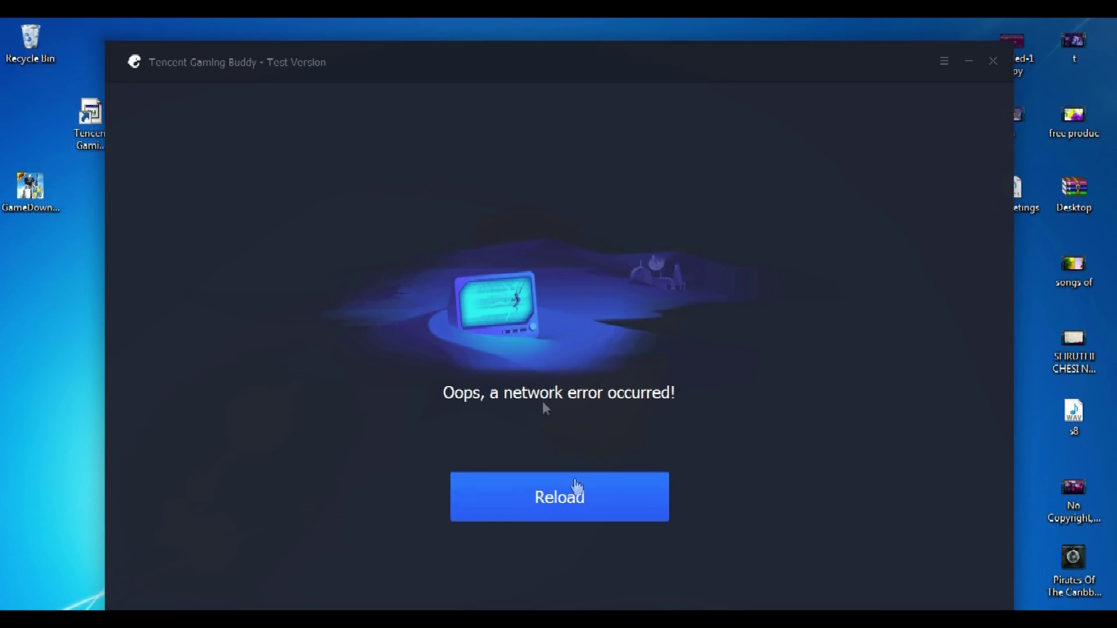
{"action": "left_click", "coordinate": [575, 495]}
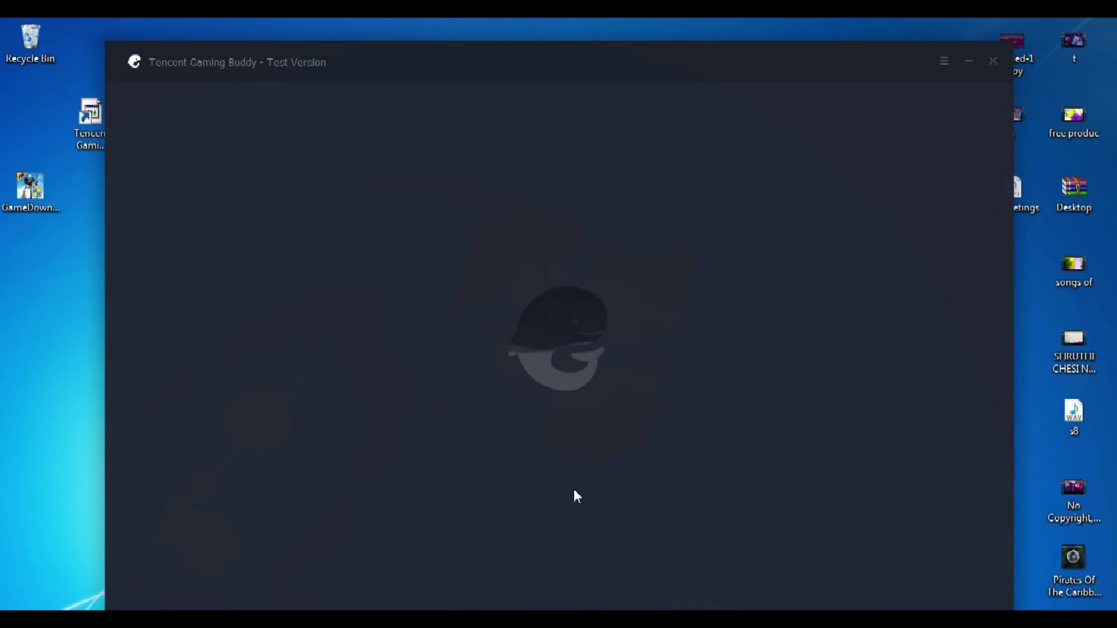
- Move the Tencent Gaming Buddy window up, continue the PUBG MOBILE download and launch the game once it is installed
{"action": "left_click_drag", "start_coordinate": [509, 75], "coordinate": [530, 27]}
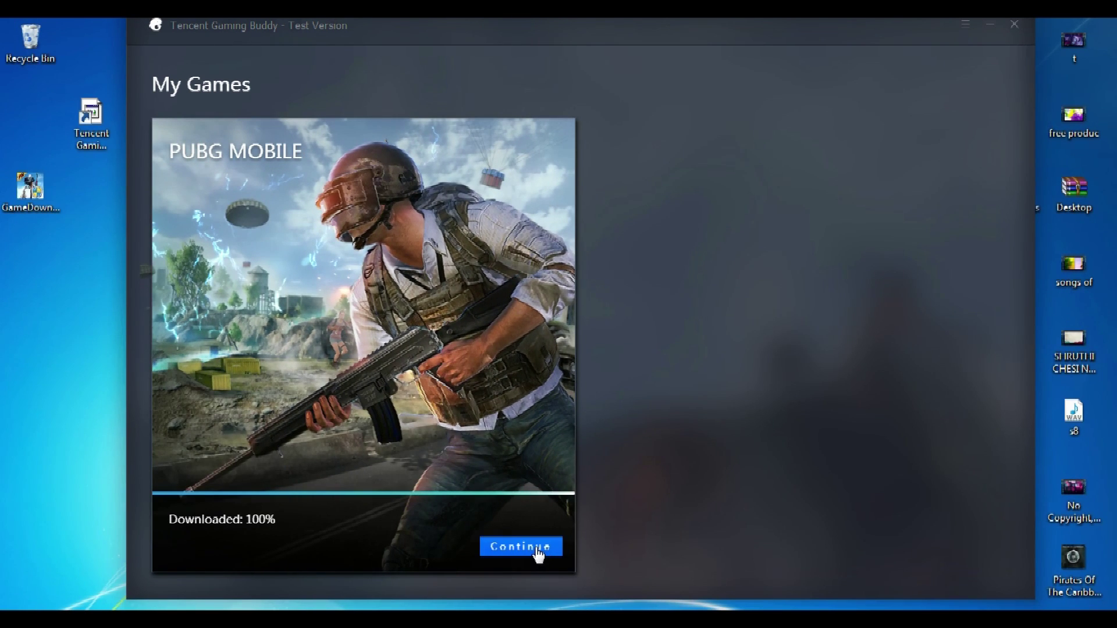
{"action": "left_click", "coordinate": [505, 550]}
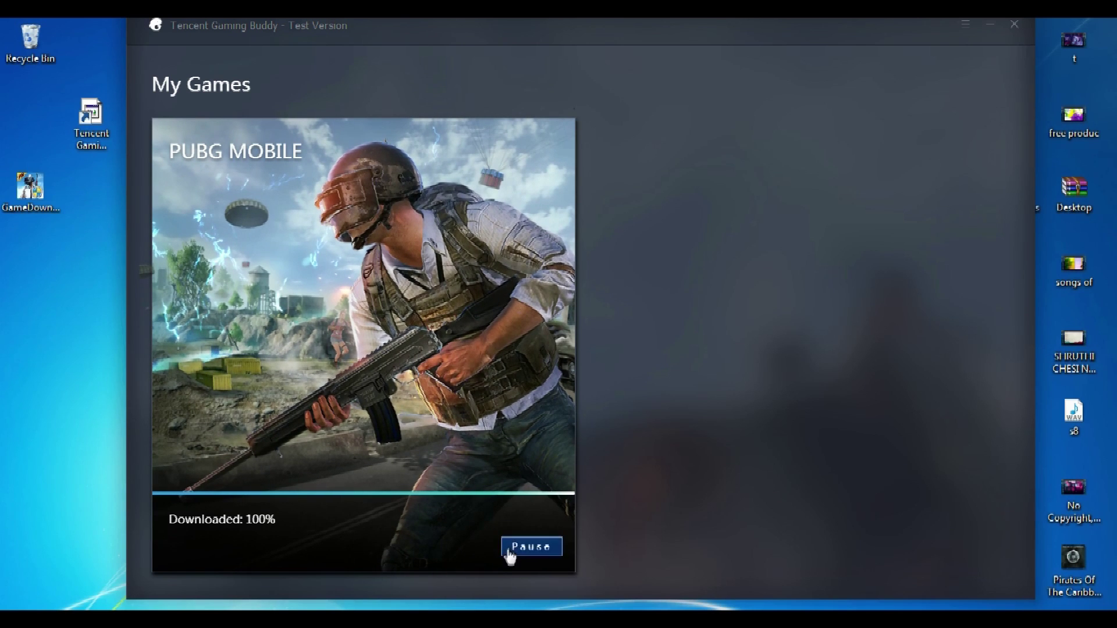
{"action": "mouse_move", "coordinate": [931, 602]}
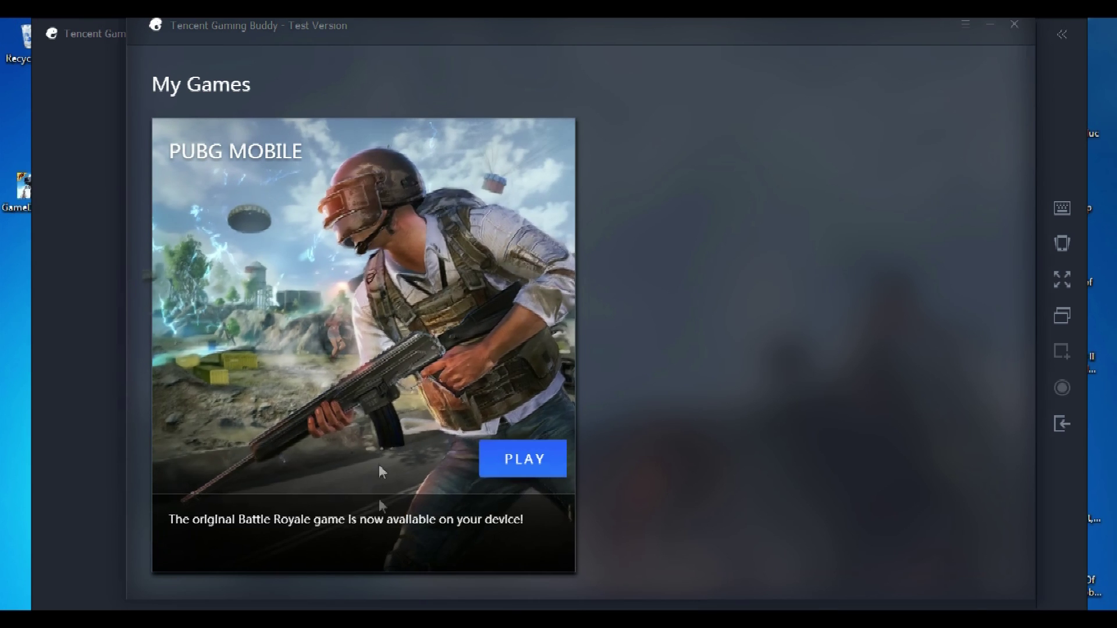
{"action": "left_click", "coordinate": [524, 464]}
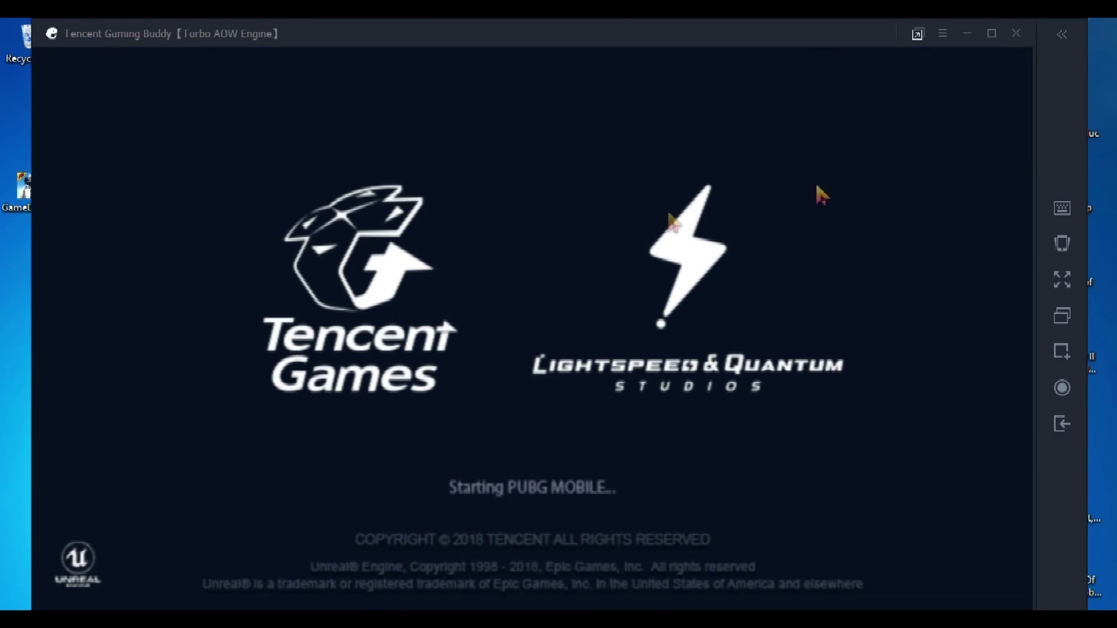